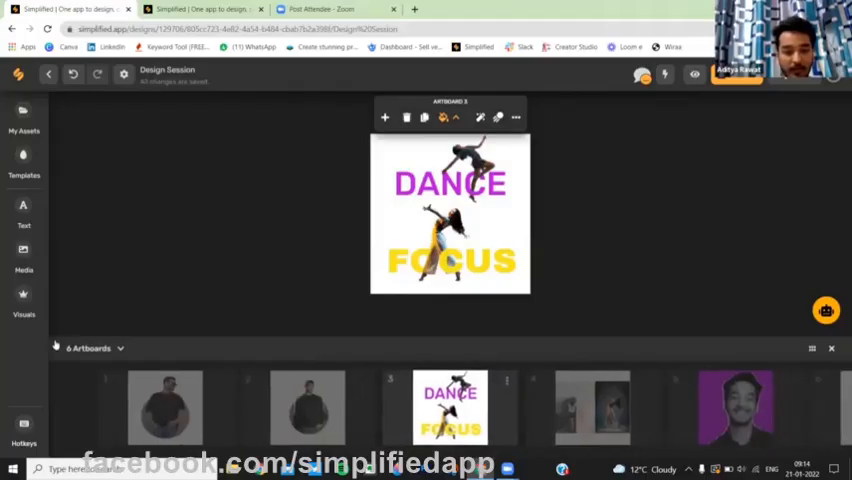
- Hide the thumbnail strip, drag the mountain photo off, and centre the yoga photo on the fourth artboard
left_click(90, 348)
scroll(505, 243, "up", 3)
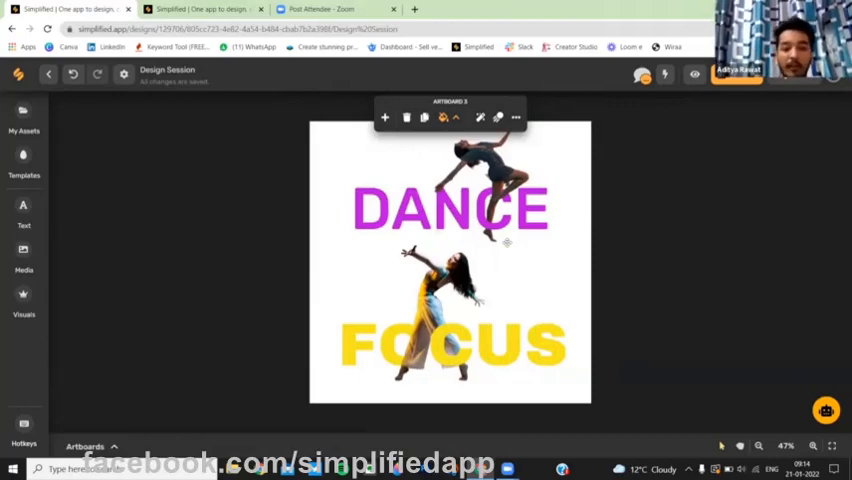
scroll(507, 243, "down", 3)
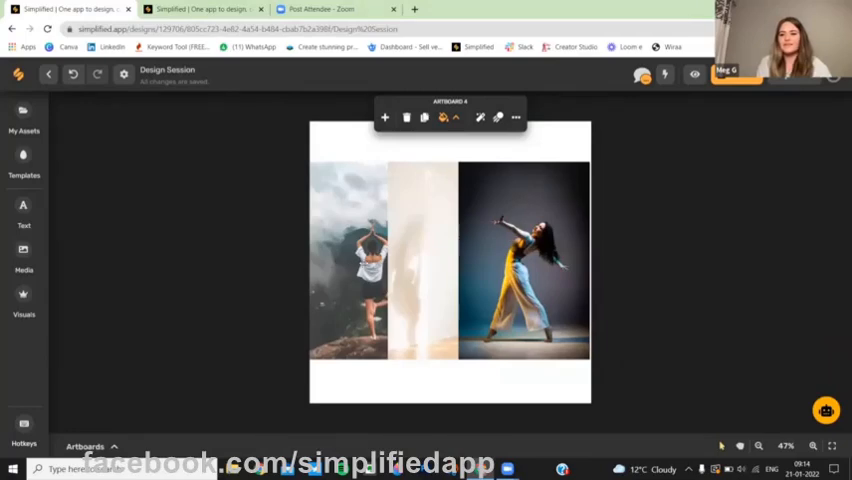
left_click_drag(264, 248, 168, 255)
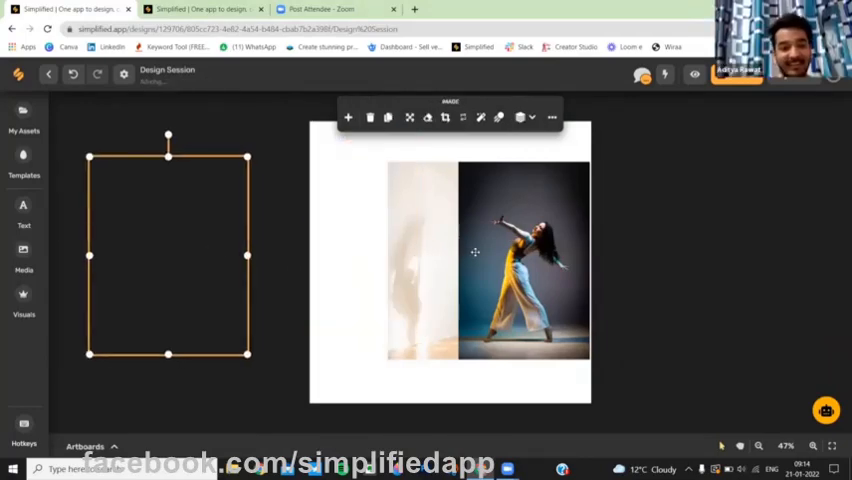
left_click_drag(365, 265, 265, 260)
mouse_move(350, 248)
left_mouse_down()
mouse_move(491, 252)
mouse_move(160, 238)
left_mouse_up()
- Add a heading text box to the artboard and widen it onto a single line
left_click(258, 218)
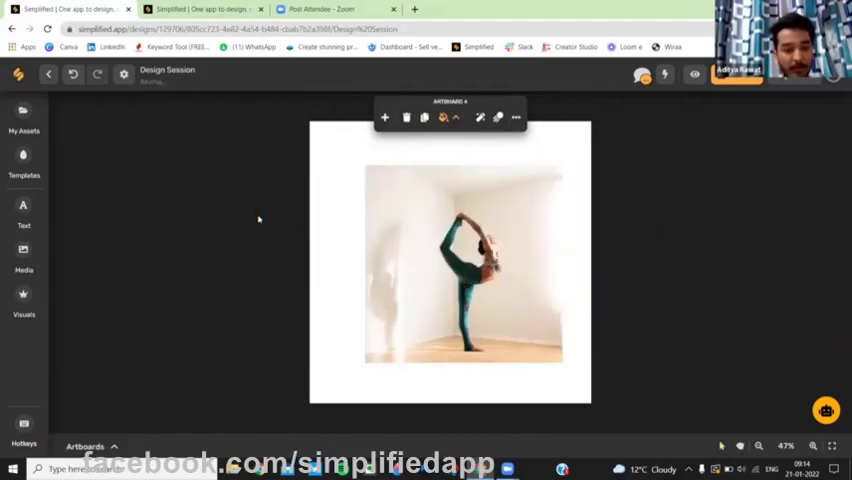
left_click(23, 208)
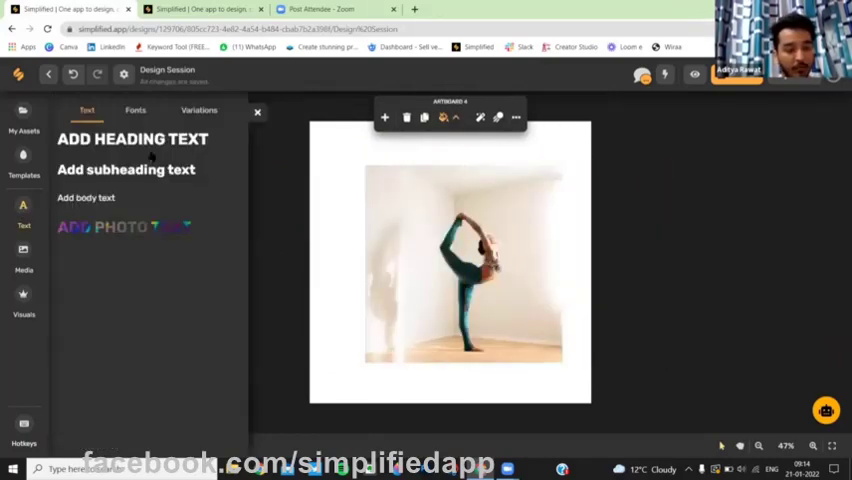
left_click(258, 113)
left_click(440, 250)
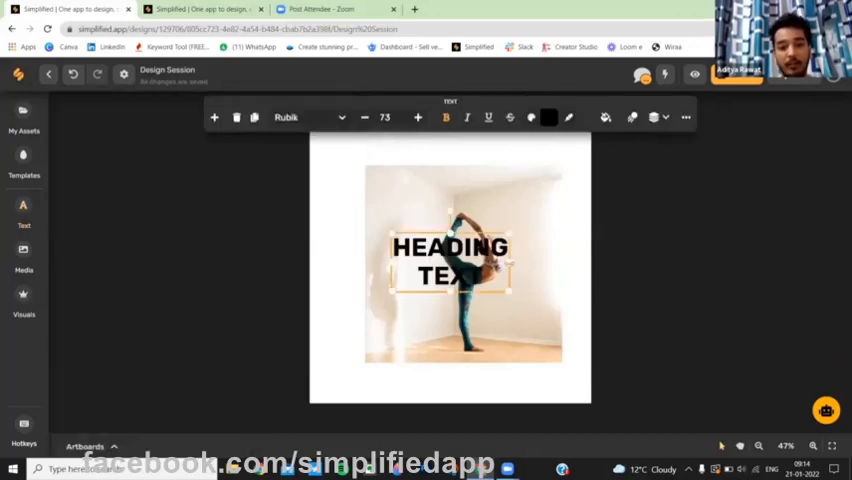
left_click_drag(512, 263, 560, 262)
left_click_drag(470, 250, 460, 258)
- Set the heading font to Archivo Black and replace its words with YOGA
left_click(310, 117)
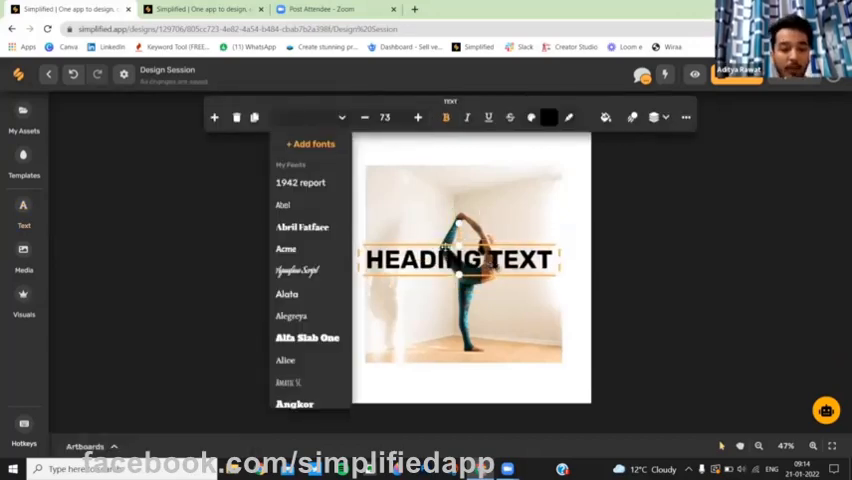
scroll(285, 295, "down", 3)
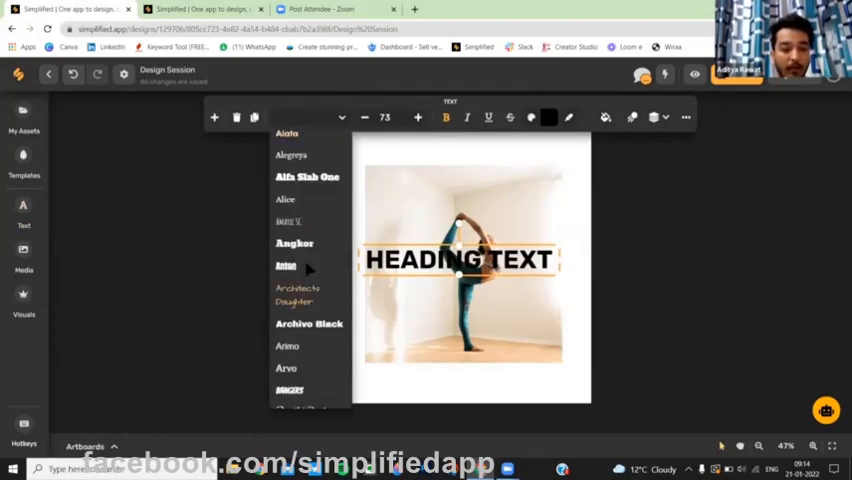
left_click(308, 323)
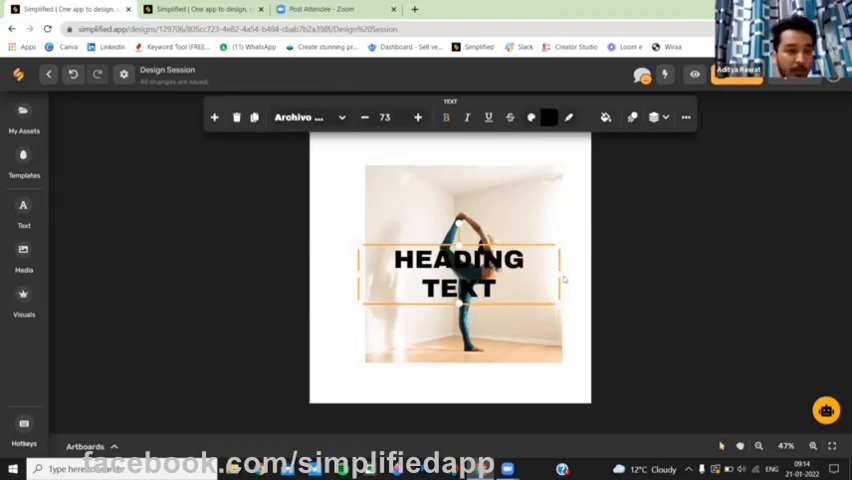
left_click_drag(558, 276, 598, 258)
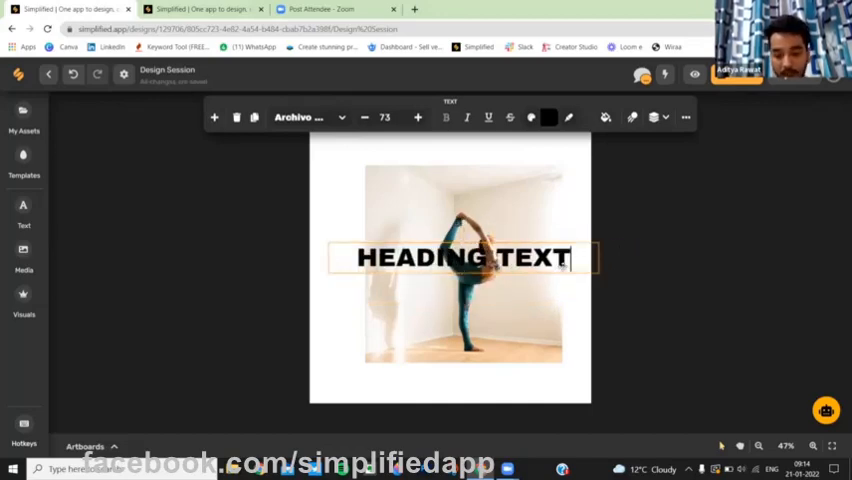
double_click(465, 258)
type("YOGA")
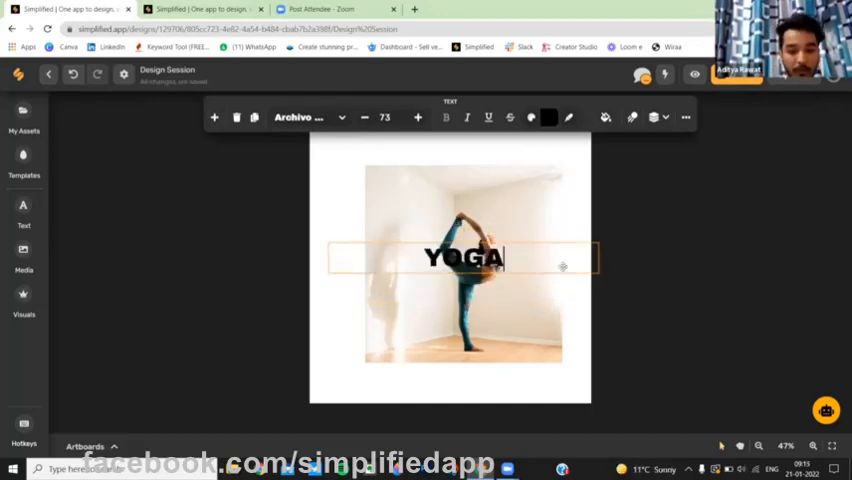
- Colour the YOGA text yellow, then enlarge and centre it across the photo
left_click(545, 118)
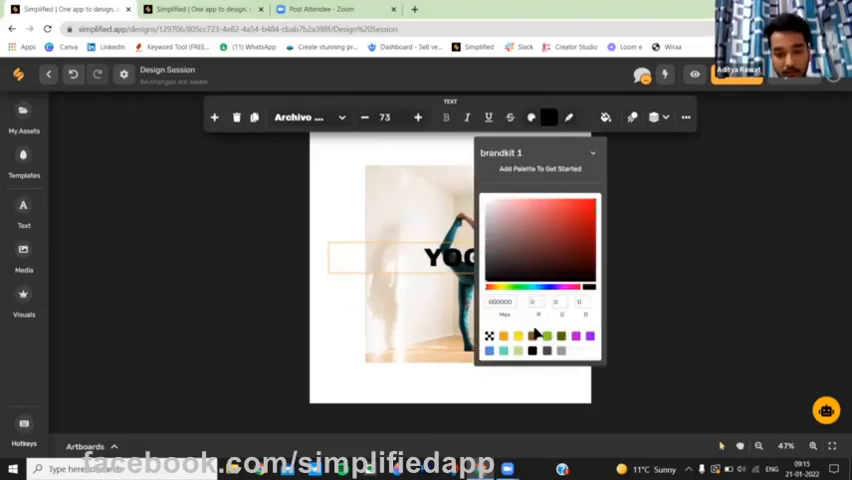
left_click(612, 278)
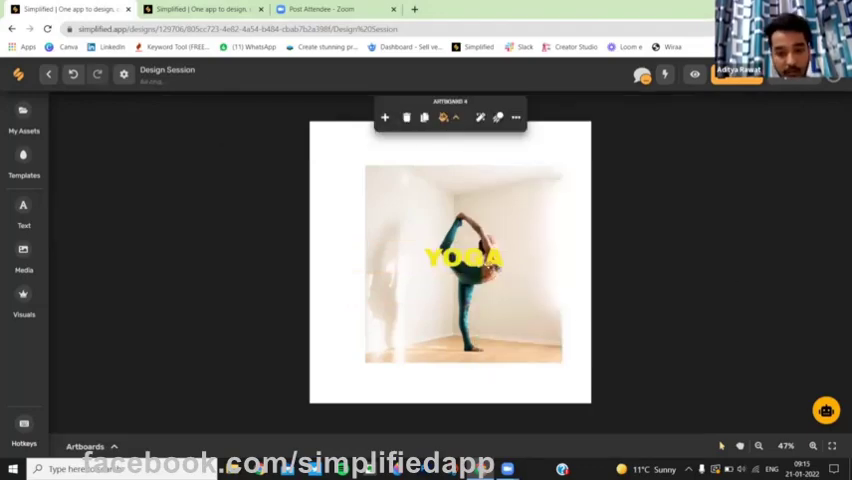
left_click(545, 258)
left_click_drag(598, 258, 500, 262)
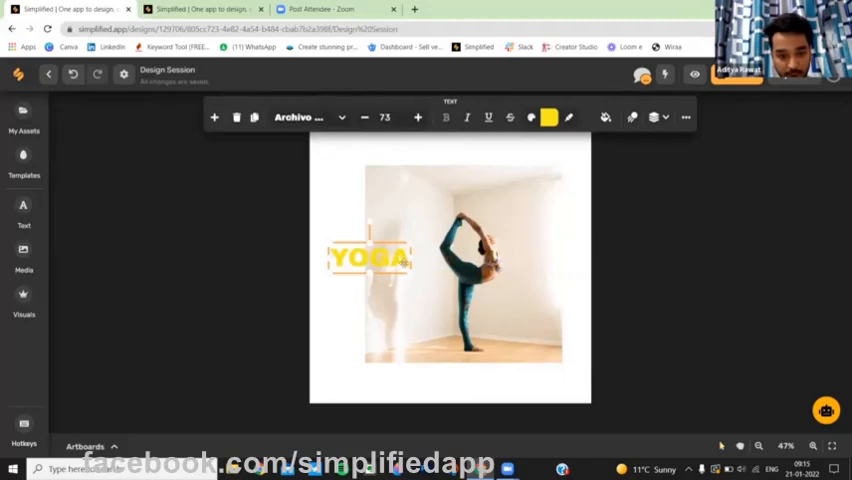
left_click_drag(497, 298, 565, 290)
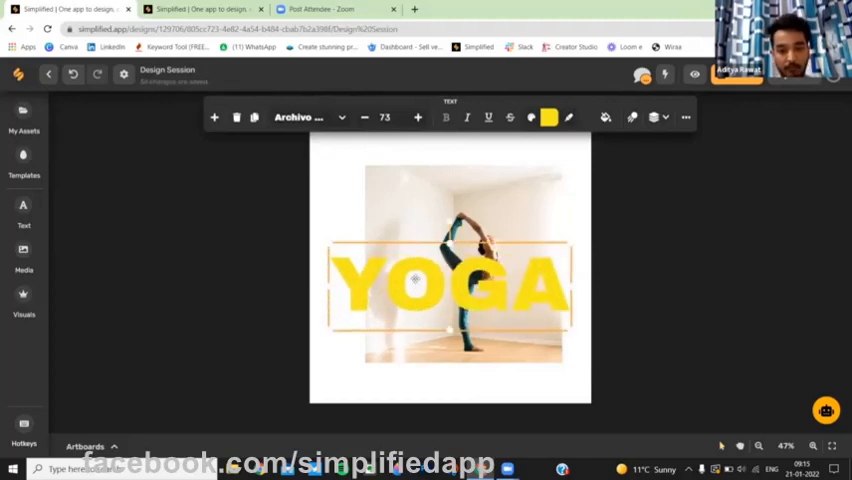
left_click_drag(480, 270, 418, 270)
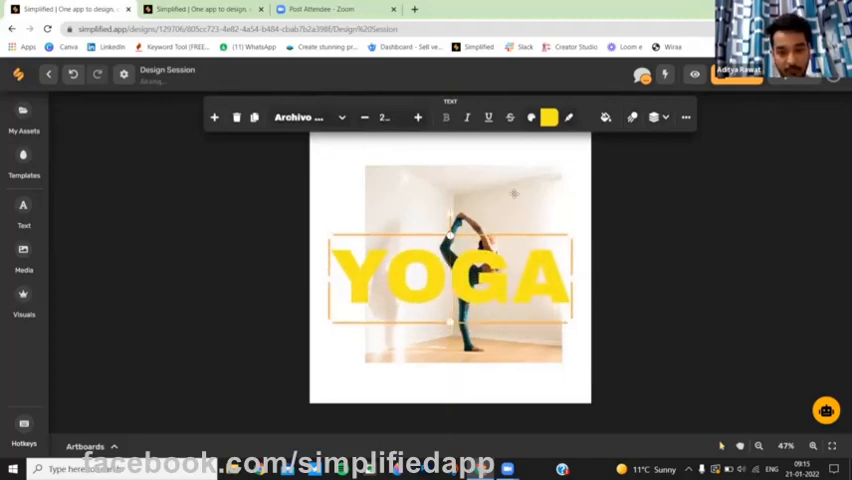
- Bring the yoga photo in front of the YOGA text and remove its background
left_click(557, 215)
right_click(557, 215)
left_click(595, 228)
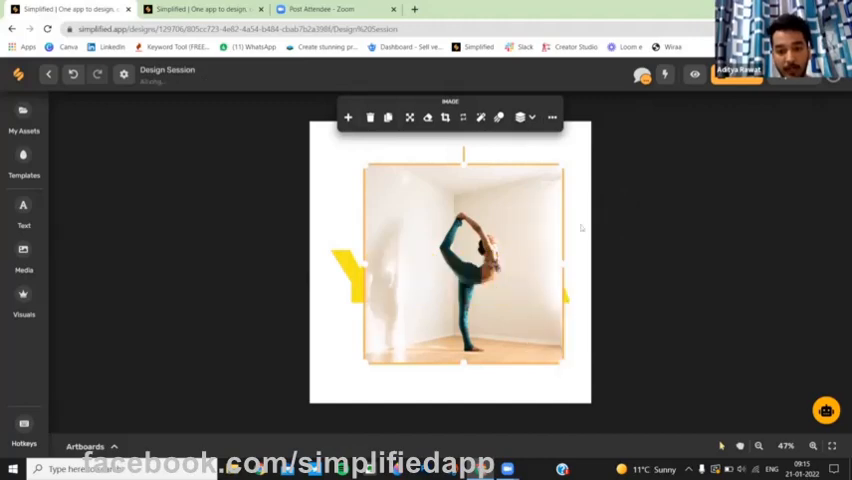
left_click(427, 118)
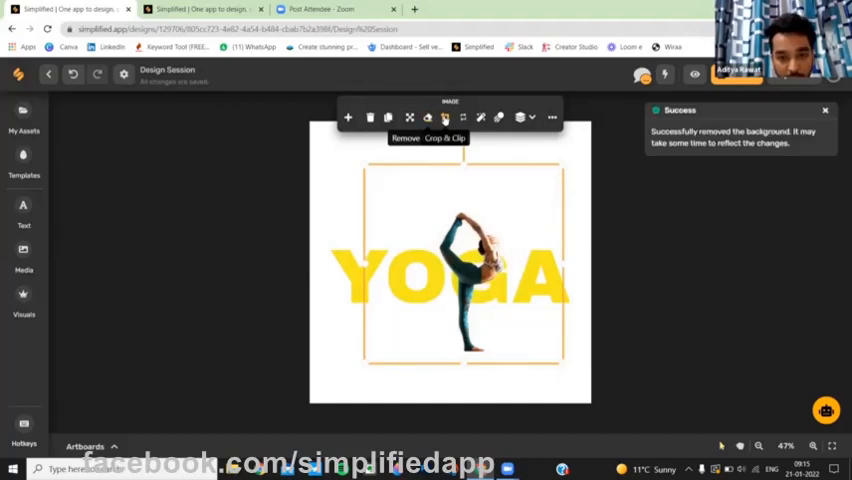
- Crop the cutout tightly around the pose on the top, left and right sides and apply it
left_click(445, 117)
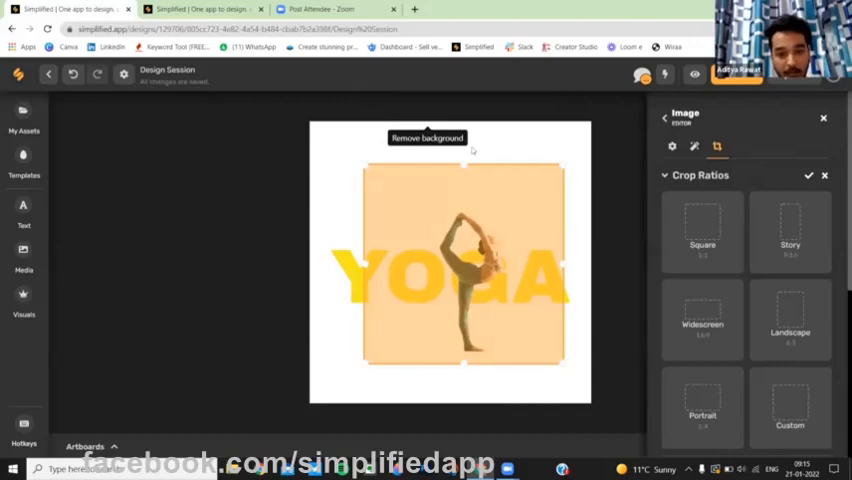
left_click_drag(462, 165, 462, 207)
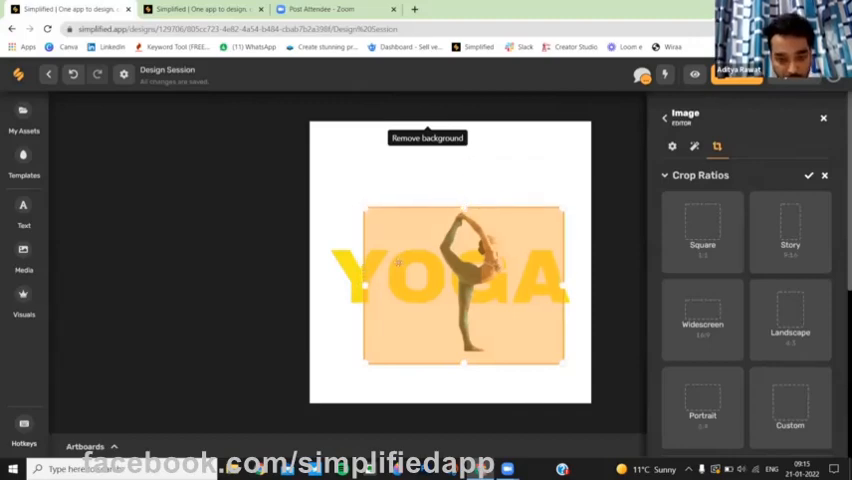
left_click_drag(365, 287, 433, 285)
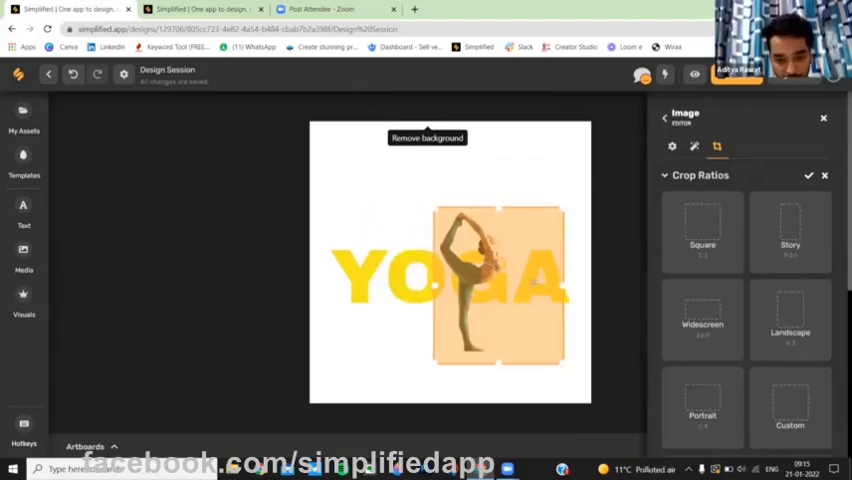
left_click_drag(563, 285, 513, 287)
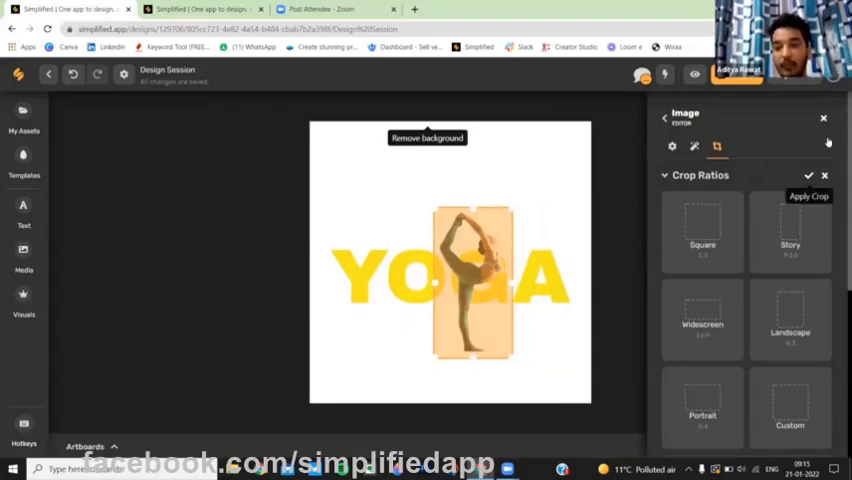
left_click(809, 175)
left_click(654, 240)
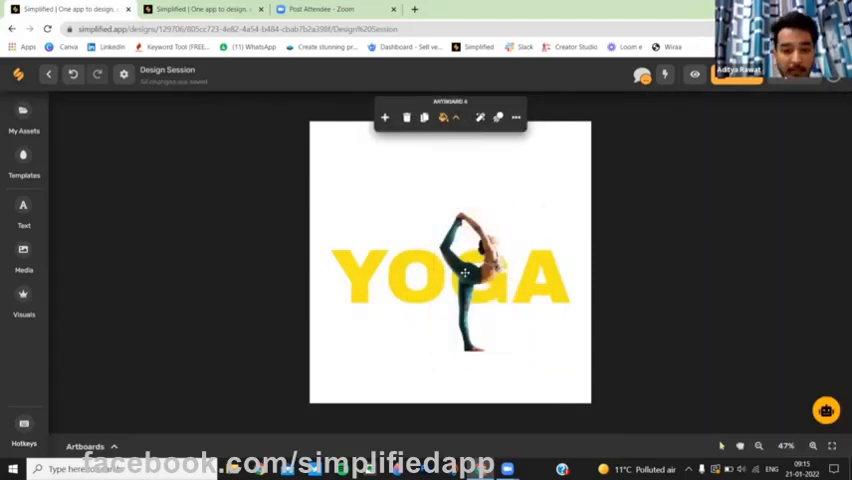
- Position the cutout yoga pose over the O of YOGA
left_click_drag(449, 258, 510, 248)
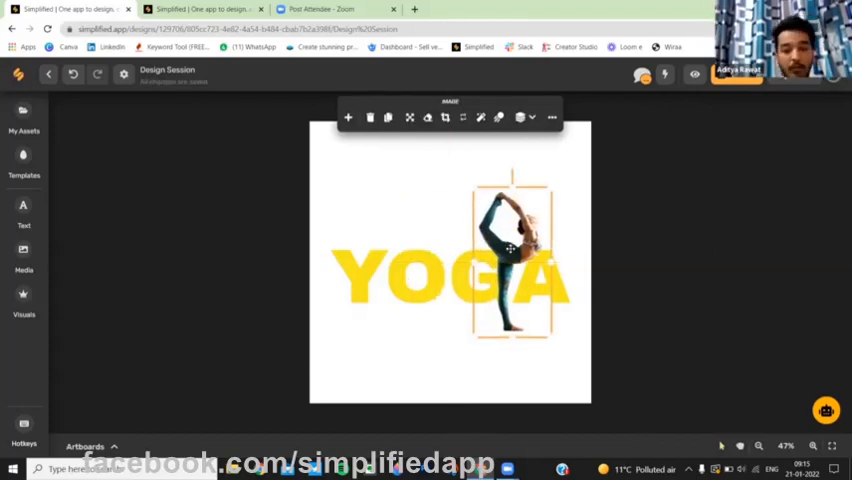
left_click_drag(510, 248, 427, 243)
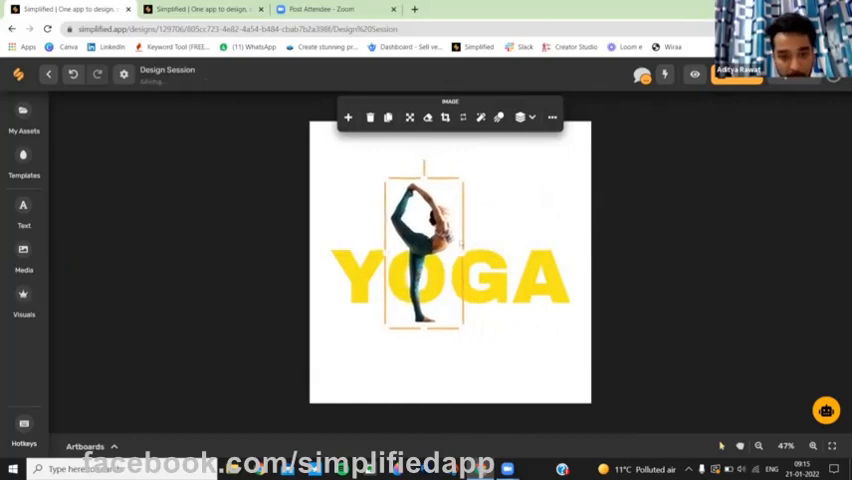
key("Escape")
- Clone the yoga pose image and align the duplicate exactly over the original
left_click(420, 232)
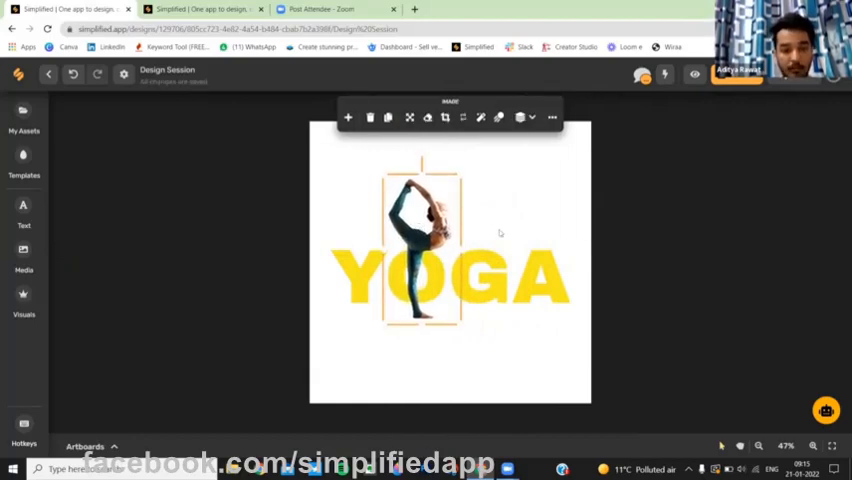
left_click(388, 118)
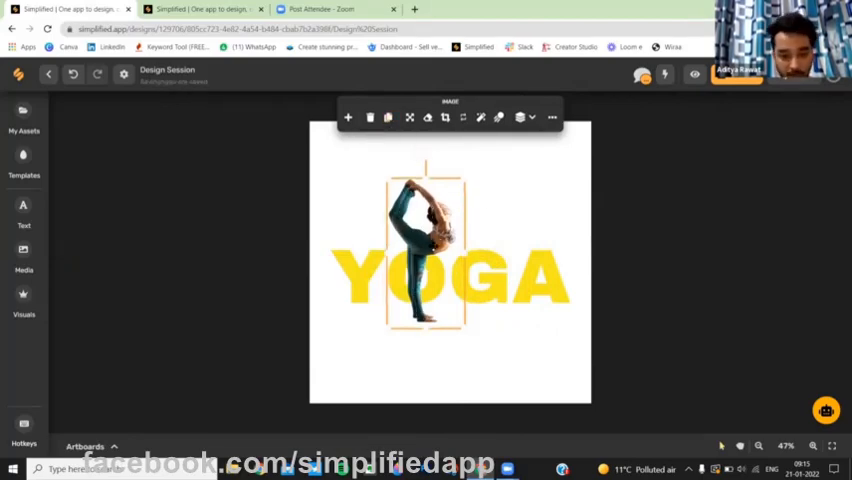
left_click_drag(433, 241, 430, 240)
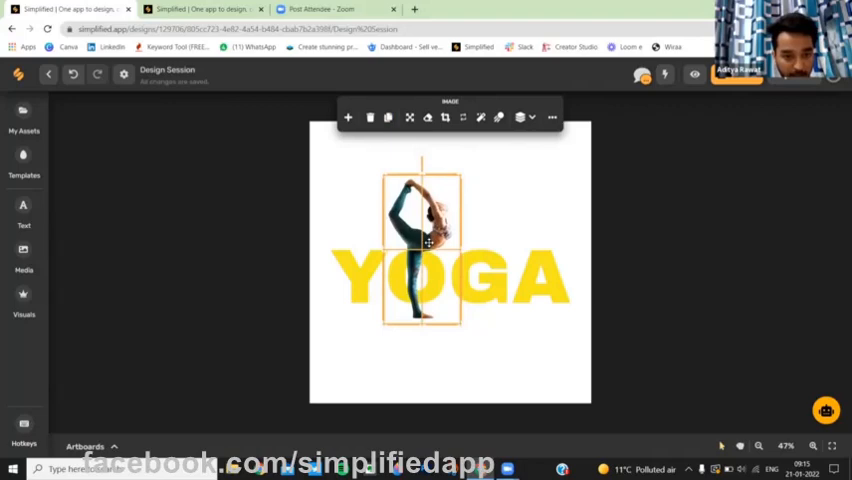
left_click(596, 215)
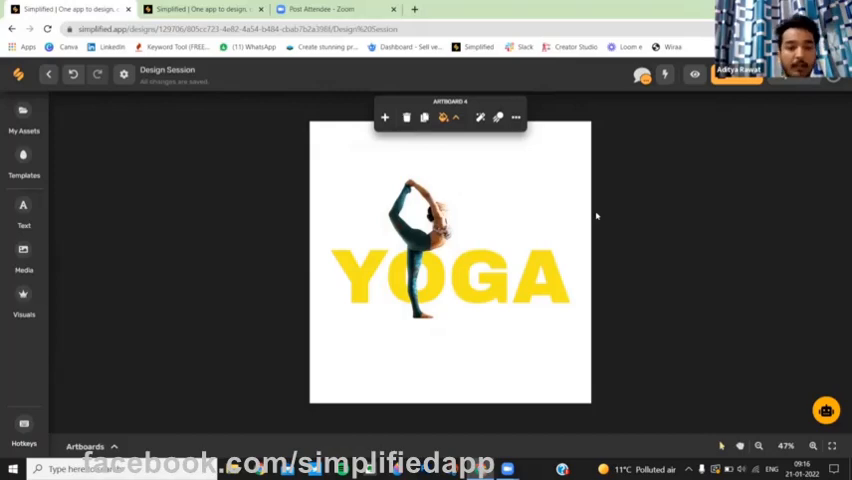
- Send one pose copy behind the YOGA text
left_click(411, 233)
right_click(413, 237)
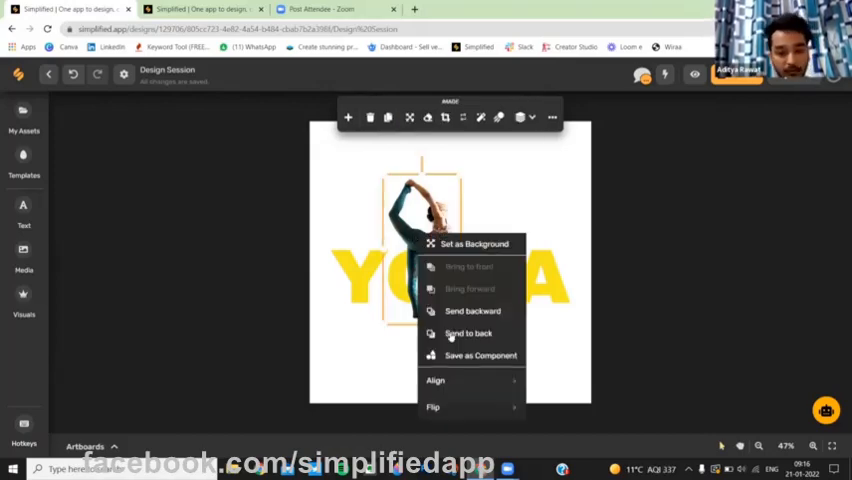
left_click(450, 333)
- Crop the front copy to the upper body so the pose weaves through the letters
left_click(698, 257)
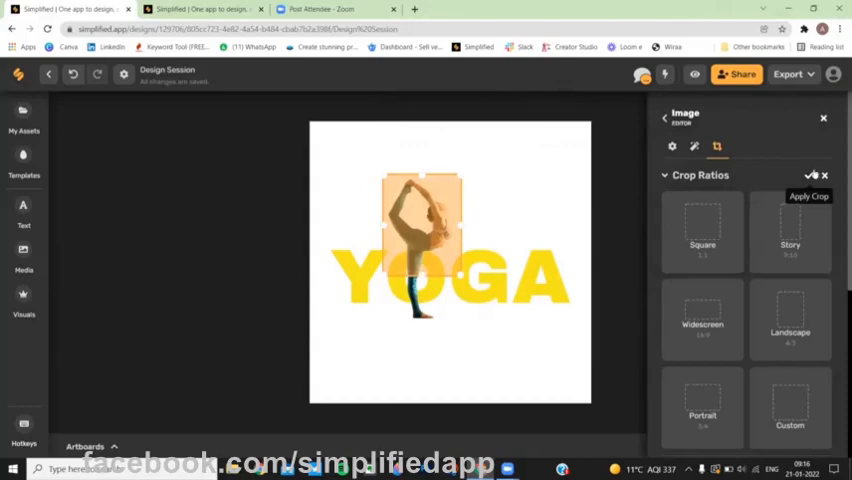
left_click(809, 175)
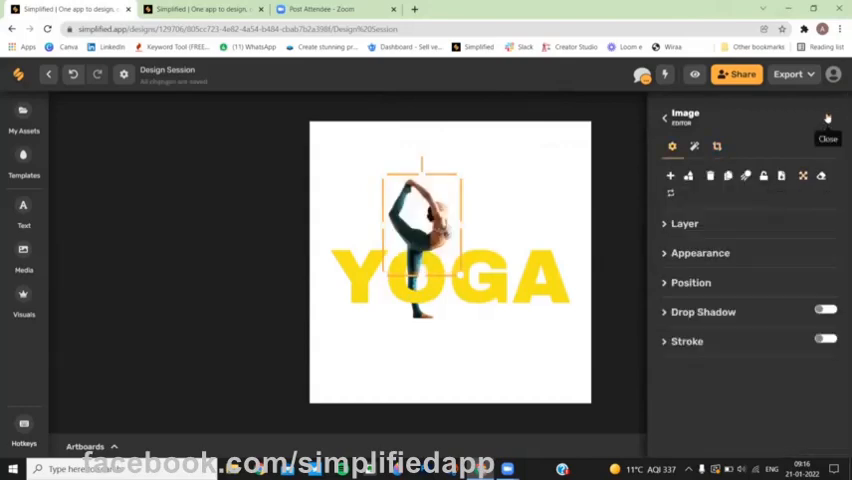
left_click(827, 121)
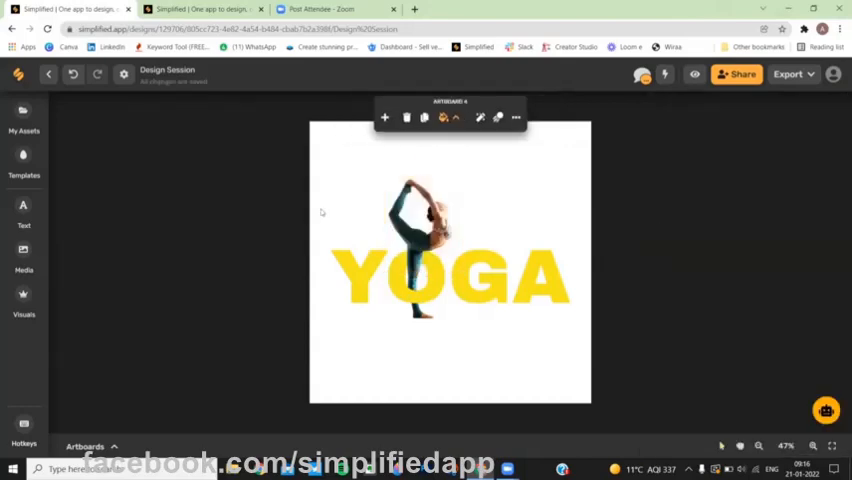
left_click(411, 244)
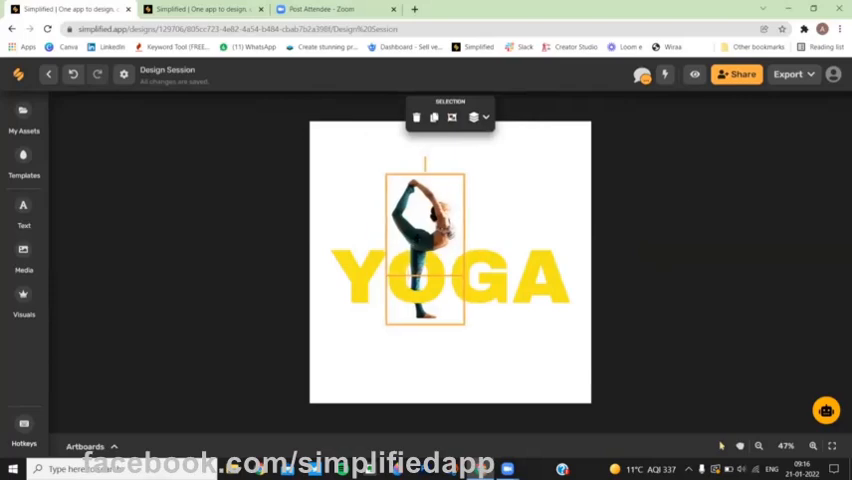
left_click(683, 203)
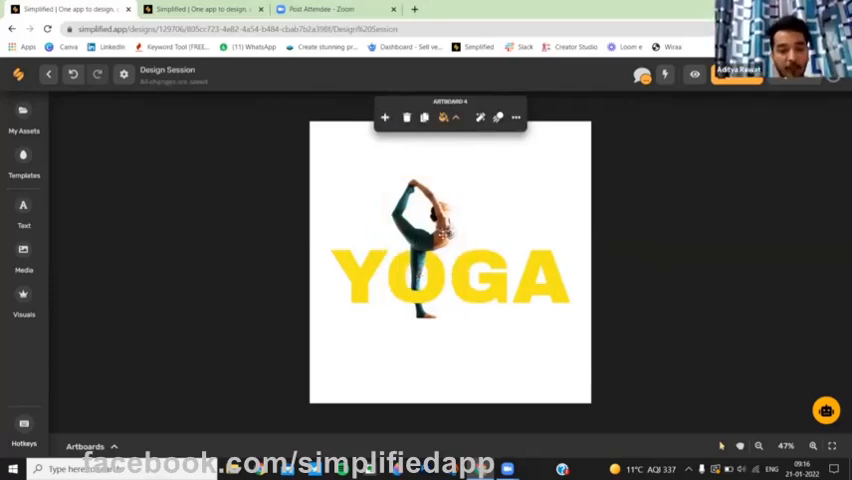
left_click(425, 238)
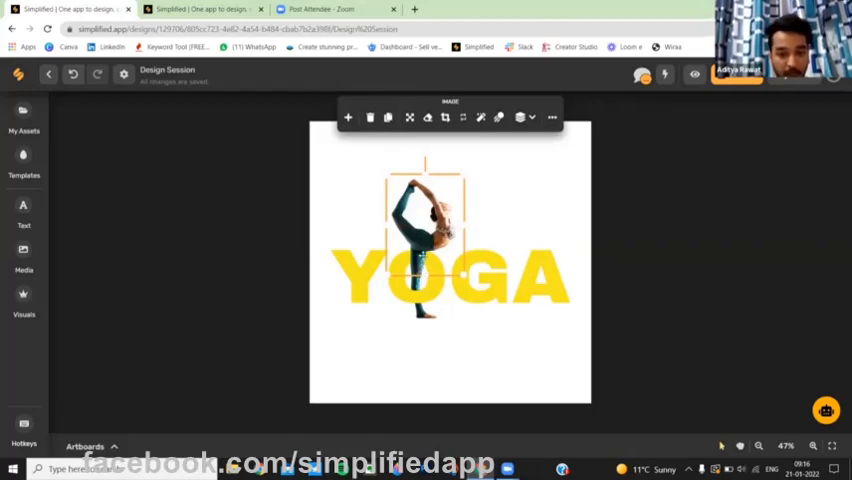
left_click_drag(521, 232, 424, 242)
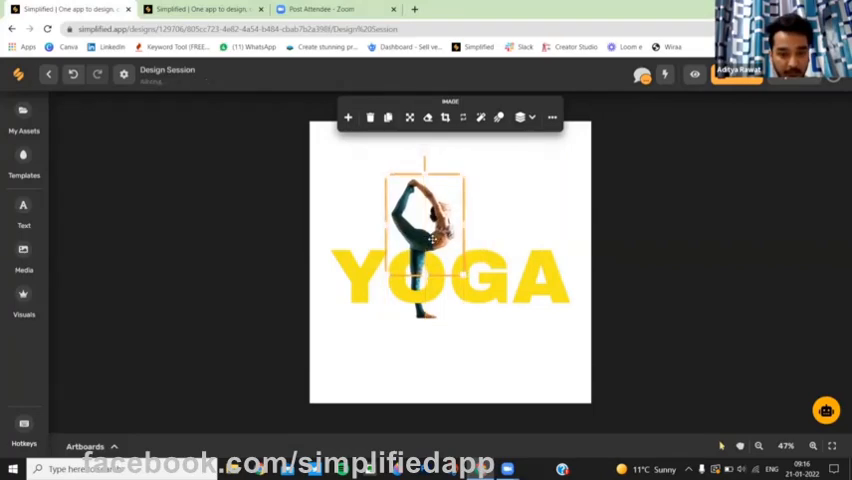
left_click(543, 221)
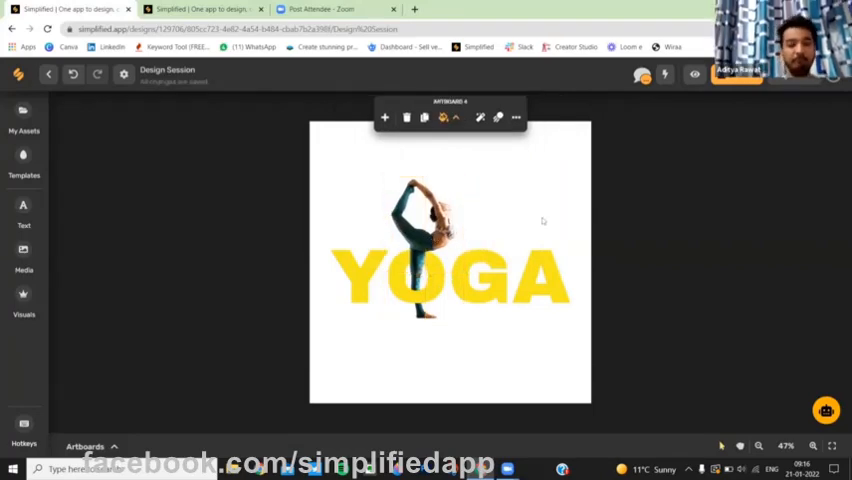